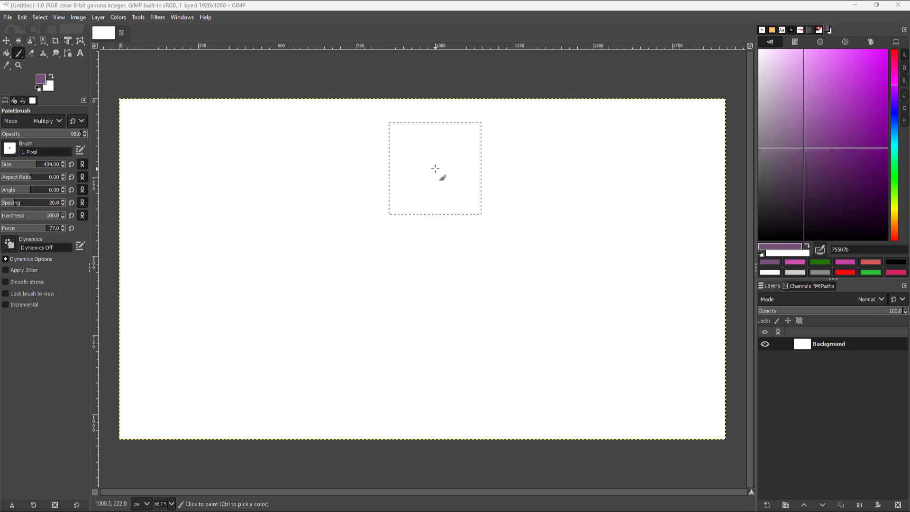
- Paint a broad purple stroke with the Paintbrush at size 434 and a thin wavy stroke beside it at size 52
left_click(19, 53)
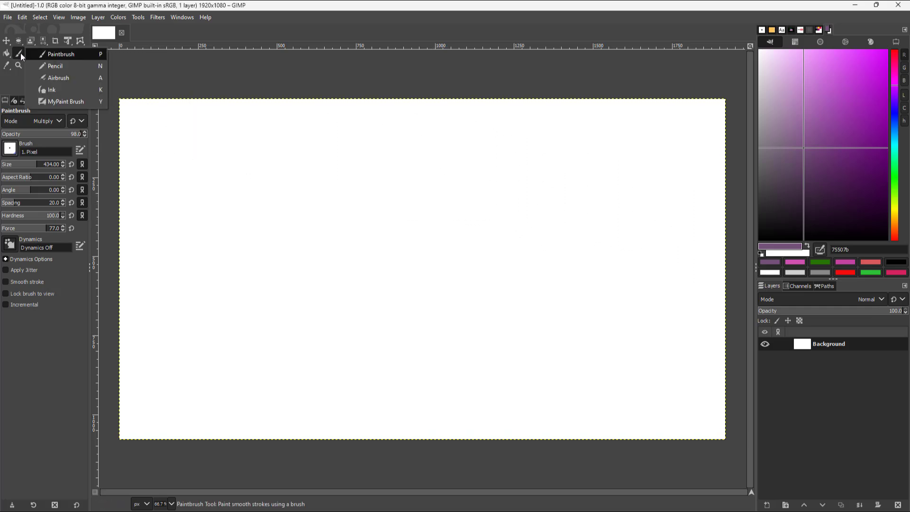
mouse_move(234, 152)
left_mouse_down()
mouse_move(197, 172)
mouse_move(275, 214)
mouse_move(229, 231)
mouse_move(295, 268)
left_mouse_up()
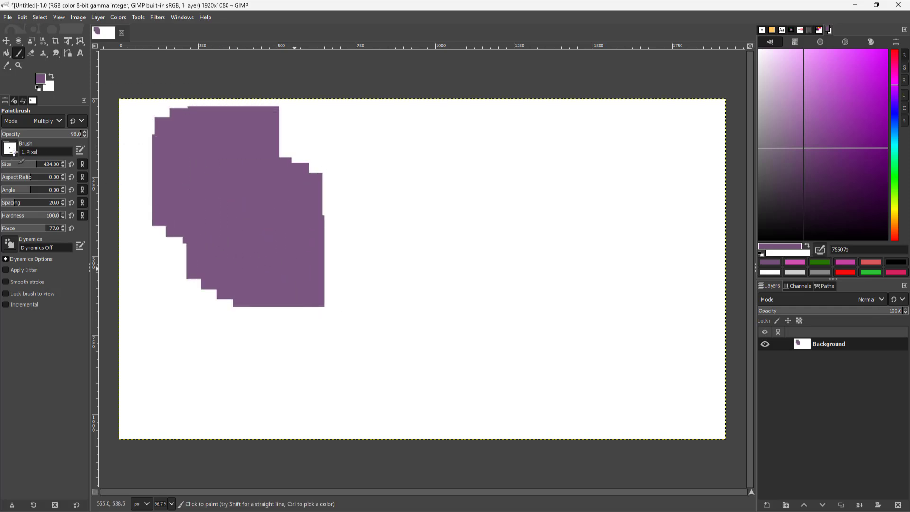
left_click_drag(52, 164, 10, 164)
mouse_move(391, 140)
left_mouse_down()
mouse_move(336, 163)
mouse_move(411, 277)
mouse_move(392, 285)
left_mouse_up()
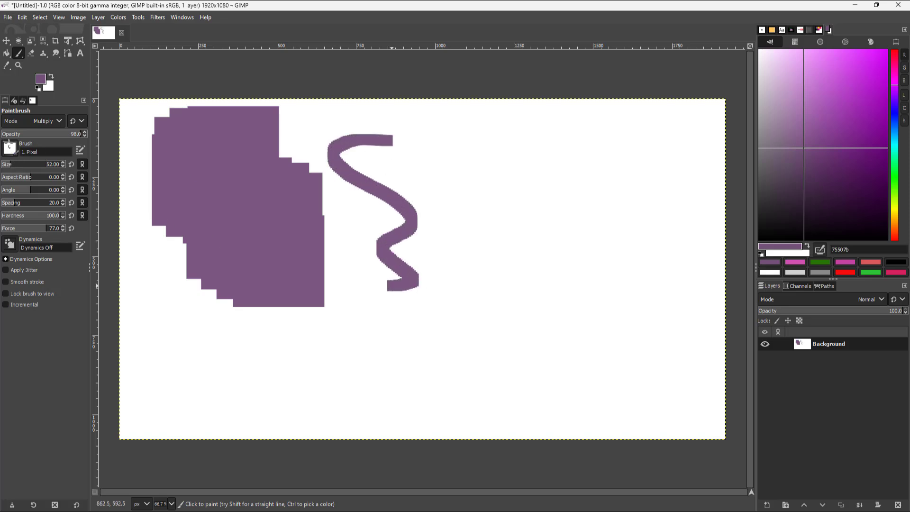
- Open the dockable Brushes dialog
left_click(12, 150)
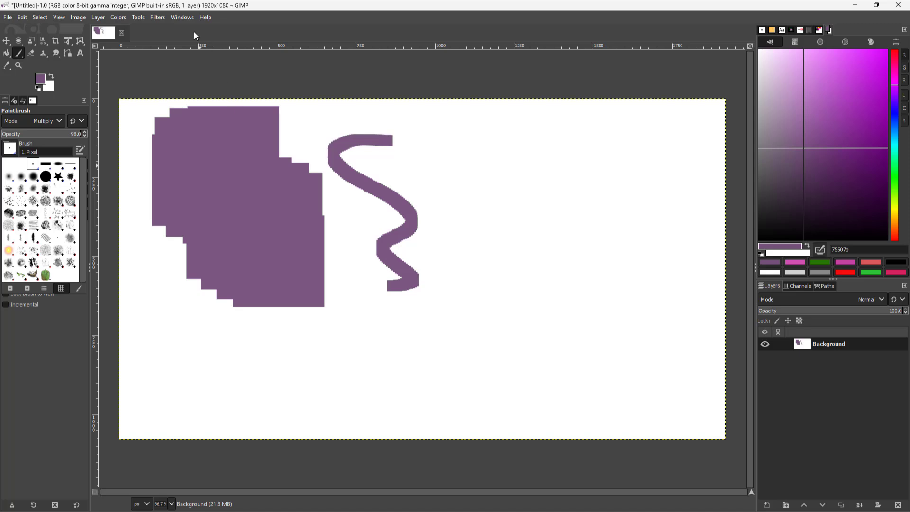
left_click(178, 16)
left_click(177, 14)
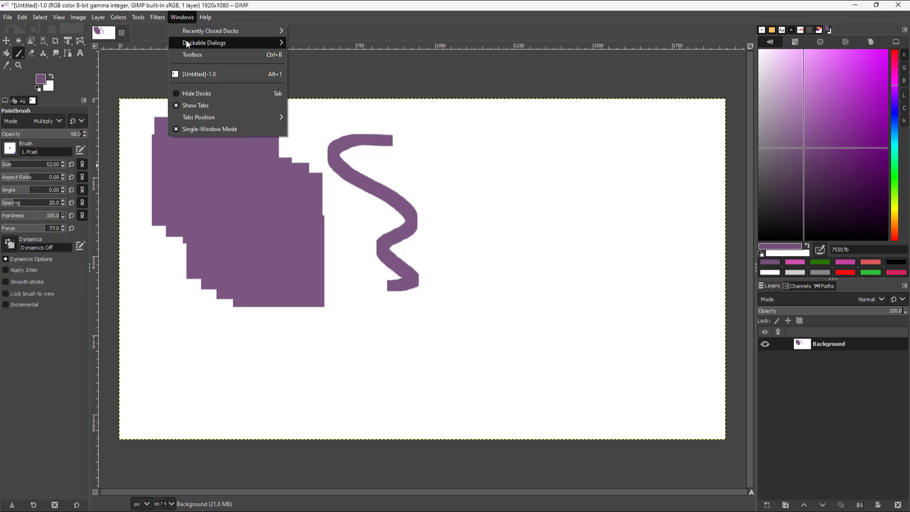
mouse_move(186, 43)
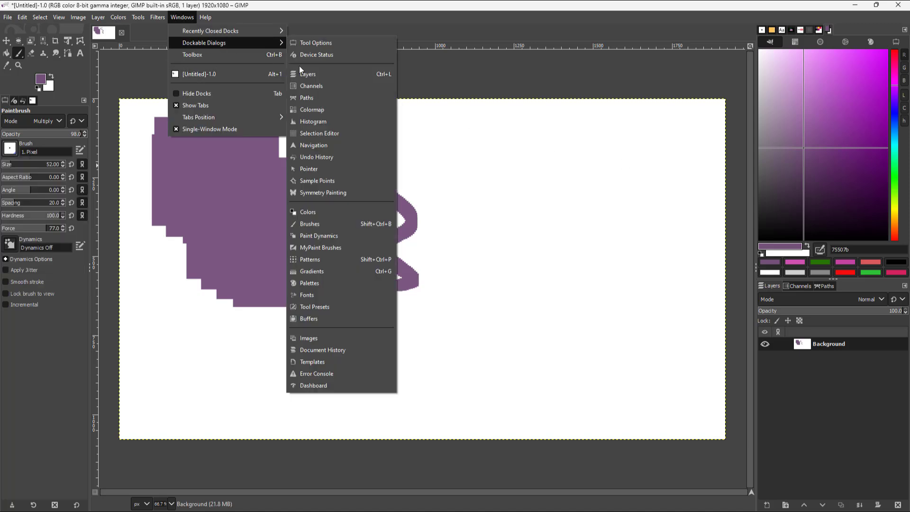
left_click(340, 225)
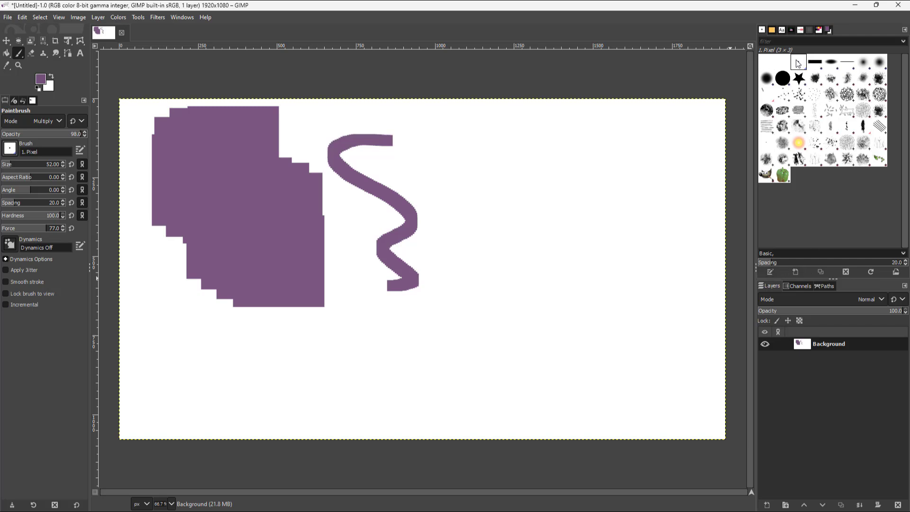
- Paint a wavy stroke with the 1. Pixel brush and another beside it with the 2. Block 01 brush
mouse_move(557, 121)
left_mouse_down()
mouse_move(533, 224)
mouse_move(573, 255)
left_mouse_up()
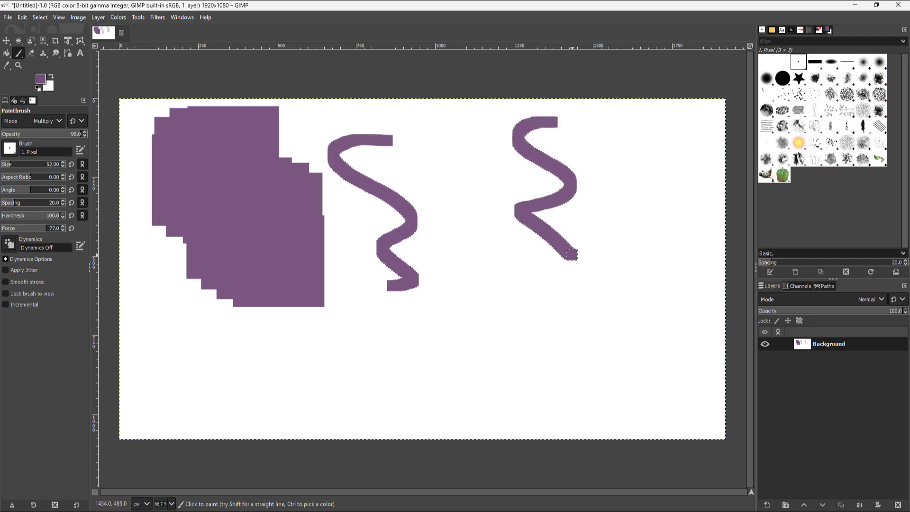
left_click(815, 63)
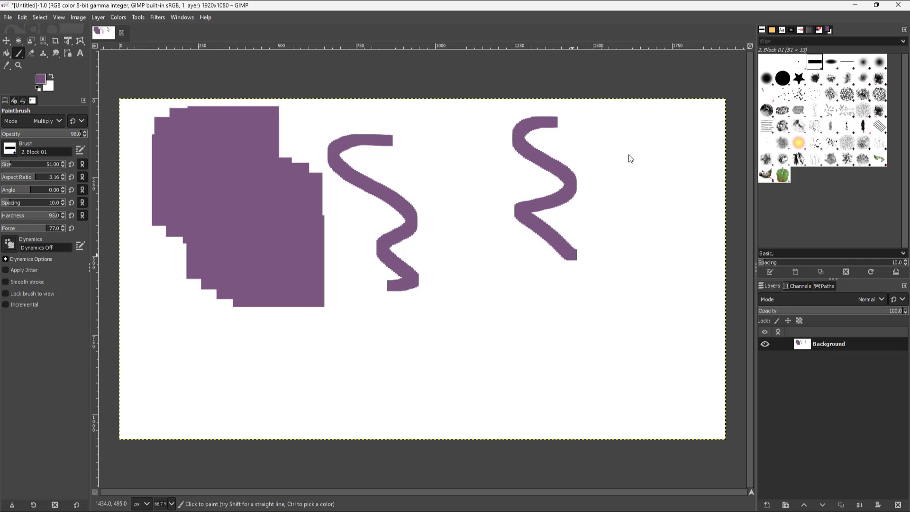
mouse_move(617, 133)
left_mouse_down()
mouse_move(600, 165)
mouse_move(628, 210)
mouse_move(631, 261)
mouse_move(605, 294)
mouse_move(619, 314)
mouse_move(579, 326)
mouse_move(564, 308)
mouse_move(546, 328)
left_mouse_up()
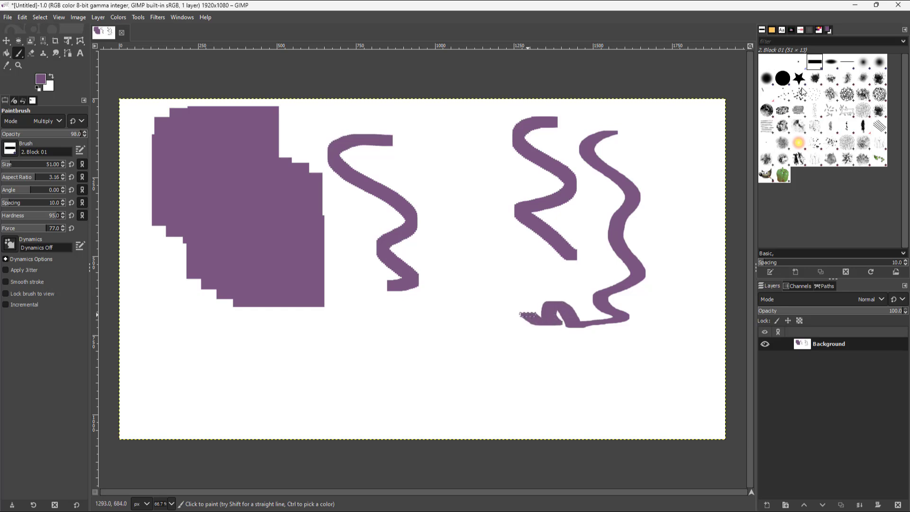
- With the Acrylic 03 brush, stamp a row of seven dabs across the lower canvas and paint horizontal strokes above and below it
left_click(865, 63)
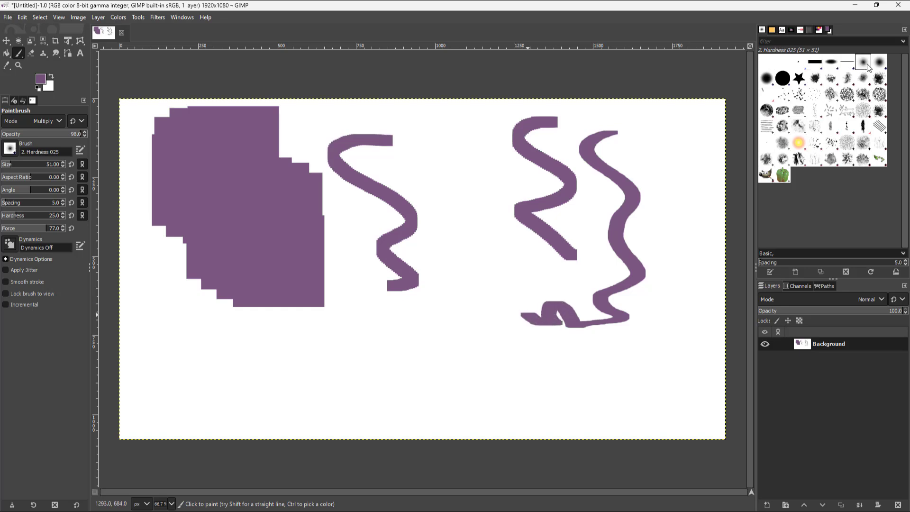
left_click(782, 77)
left_click(820, 80)
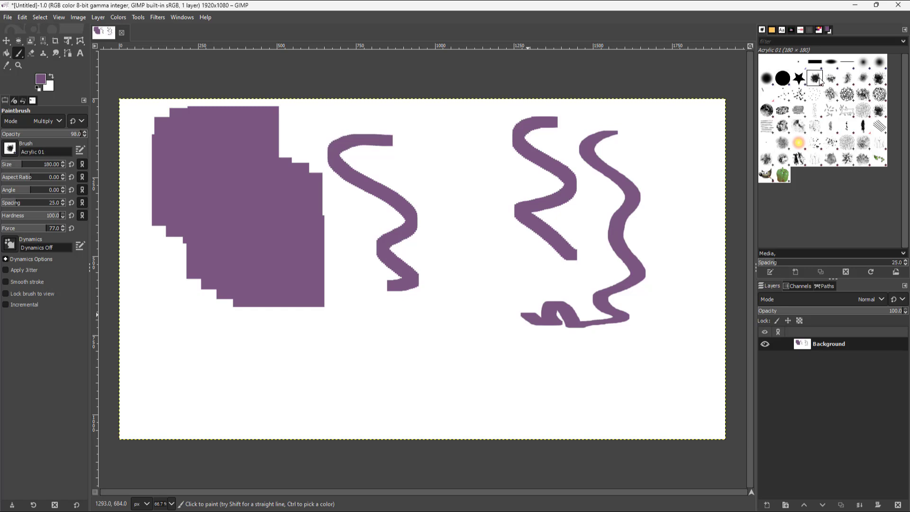
left_click(842, 82)
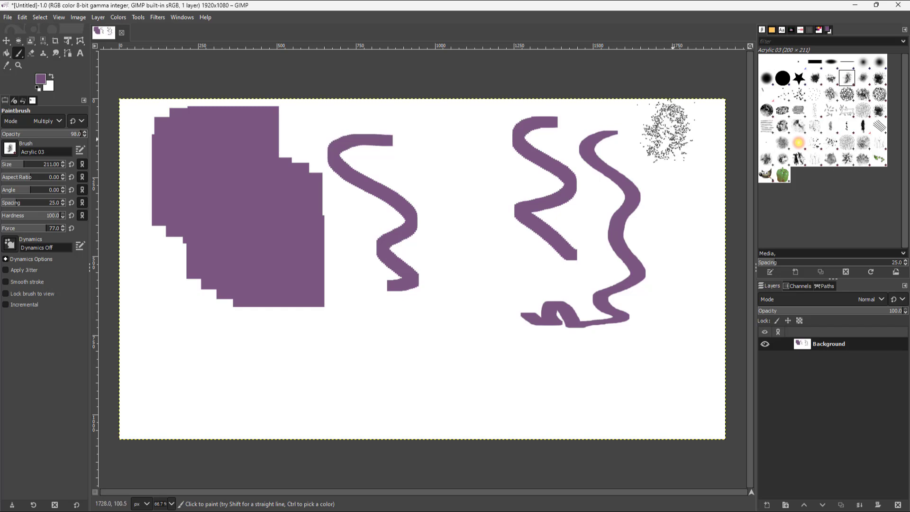
left_click_drag(194, 377, 206, 381)
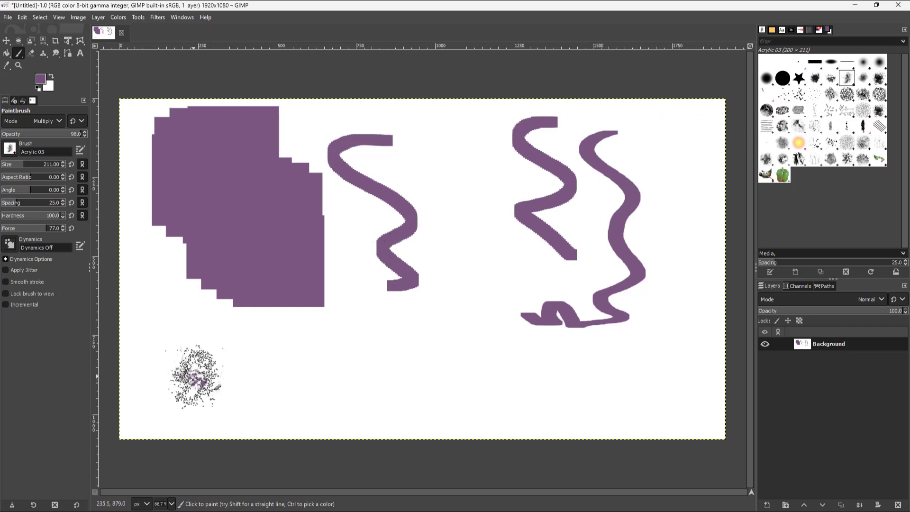
left_click(243, 381)
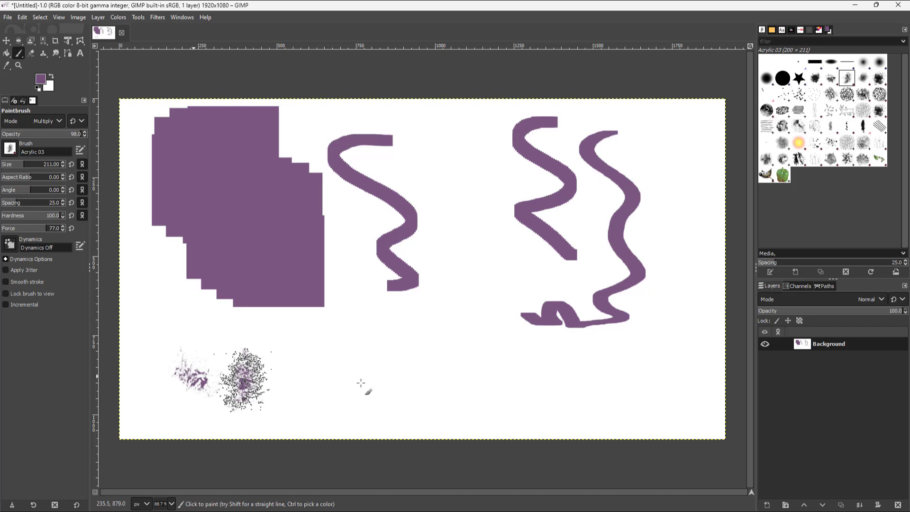
left_click(321, 377)
left_click(396, 379)
left_click(455, 386)
left_click(533, 387)
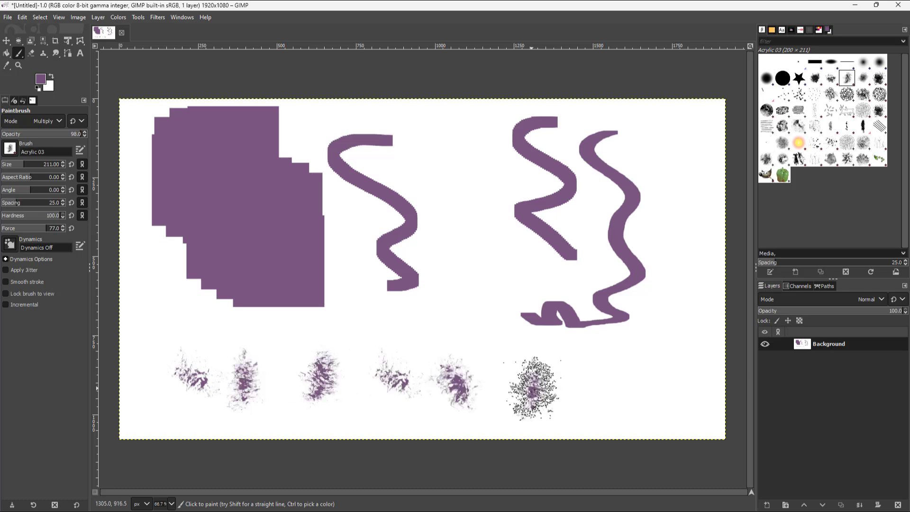
left_click(595, 386)
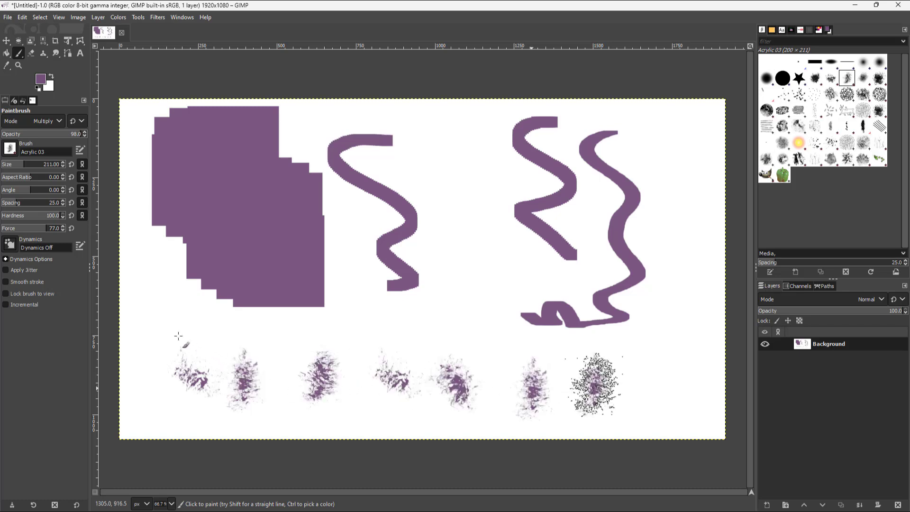
left_click_drag(188, 345, 592, 348)
left_click_drag(183, 401, 492, 422)
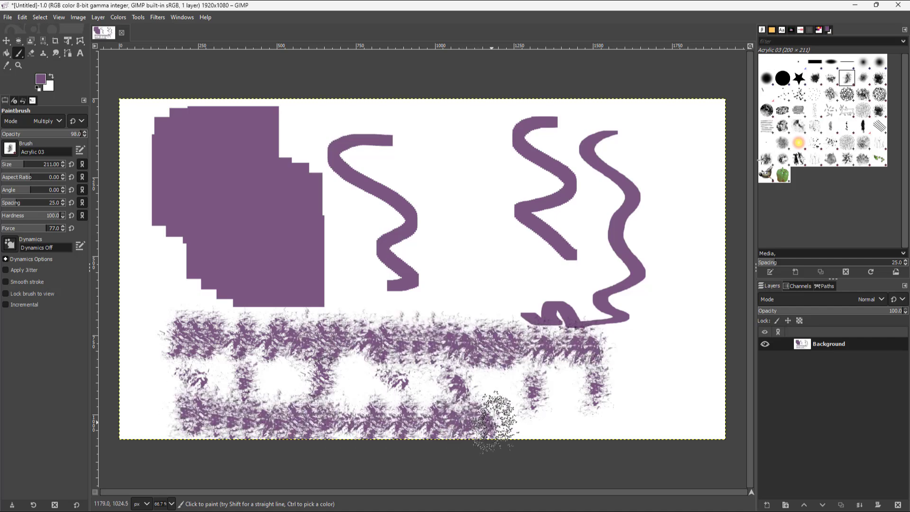
- Paint textured strokes across the canvas's upper middle and down its right side with the Acrylic 05 #2 brush
left_click(847, 94)
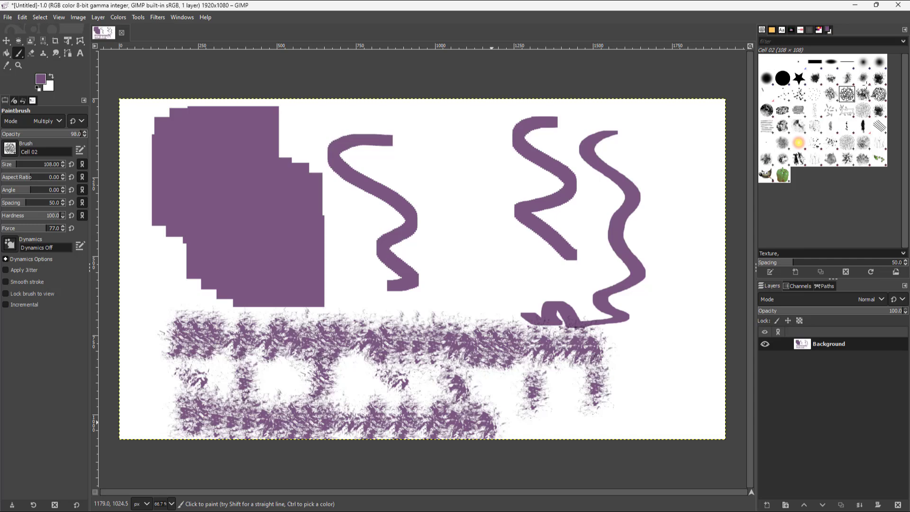
left_click(879, 78)
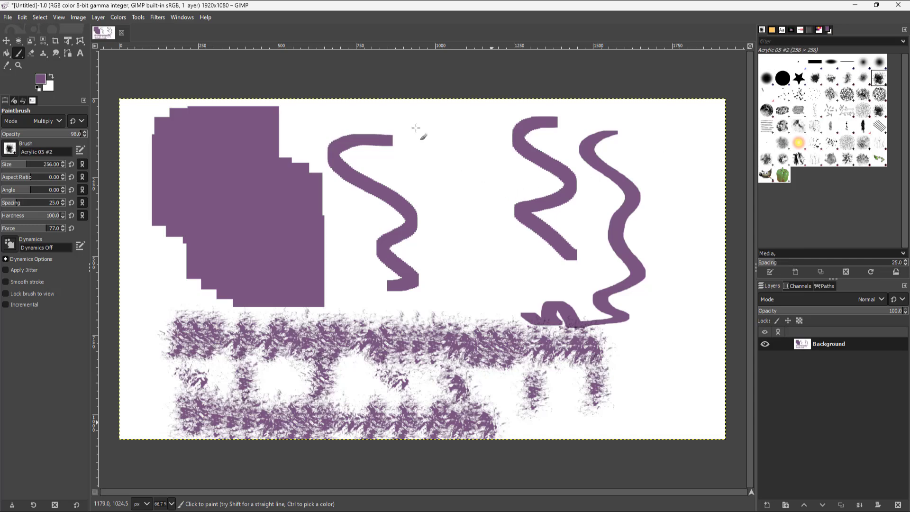
mouse_move(418, 128)
left_mouse_down()
mouse_move(439, 189)
mouse_move(468, 216)
mouse_move(502, 221)
left_mouse_up()
mouse_move(504, 121)
left_mouse_down()
mouse_move(497, 111)
mouse_move(631, 120)
mouse_move(685, 157)
mouse_move(682, 143)
mouse_move(680, 266)
left_mouse_up()
left_click_drag(685, 230, 668, 322)
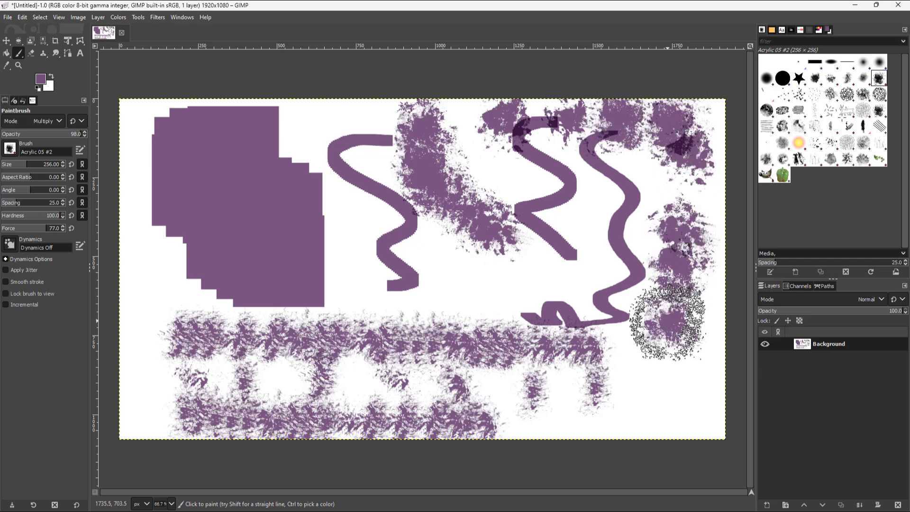
- Paint a curved stroke with the Animated Confetti brush and two wavy strokes over the canvas middle with the Bristles 01 brush
left_click(767, 93)
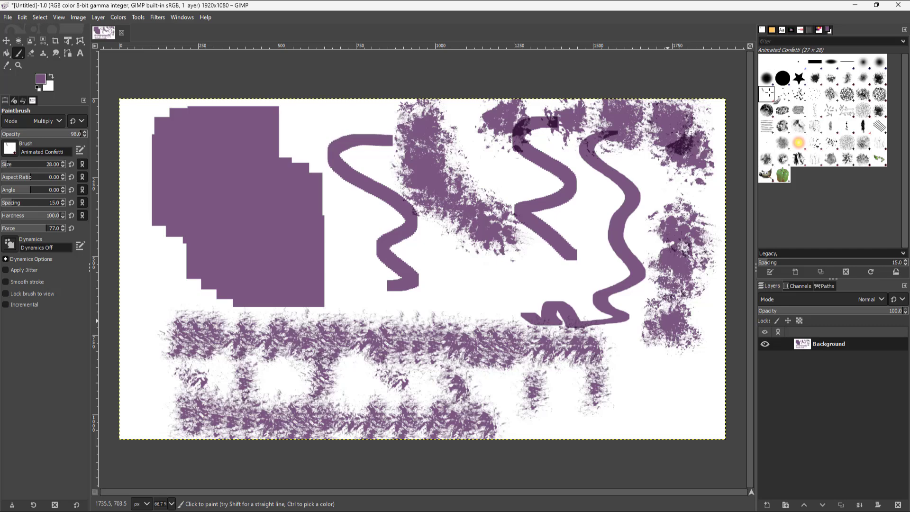
mouse_move(302, 127)
left_mouse_down()
mouse_move(347, 258)
mouse_move(382, 284)
left_mouse_up()
left_click(782, 93)
mouse_move(492, 179)
left_mouse_down()
mouse_move(532, 251)
mouse_move(505, 322)
mouse_move(540, 338)
left_mouse_up()
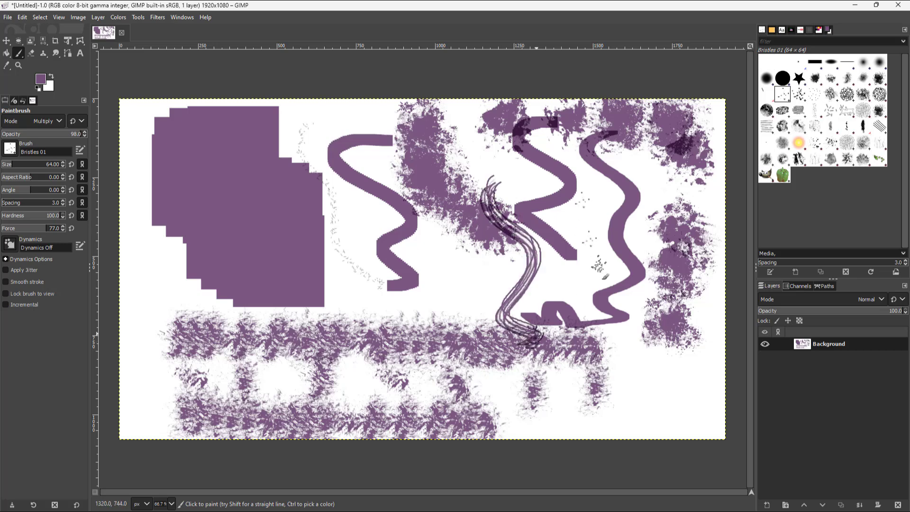
mouse_move(459, 224)
left_mouse_down()
mouse_move(422, 268)
mouse_move(450, 294)
mouse_move(438, 312)
mouse_move(476, 330)
mouse_move(565, 304)
left_mouse_up()
- Paint cell-patterned strokes over the right, middle and lower-left areas of the canvas with the Cell 02 brush
left_click(799, 94)
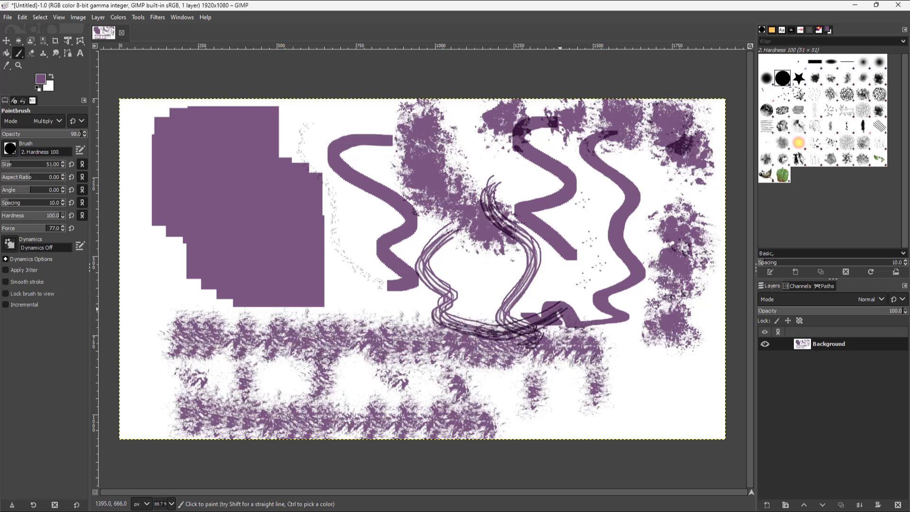
left_click(815, 94)
left_click(847, 94)
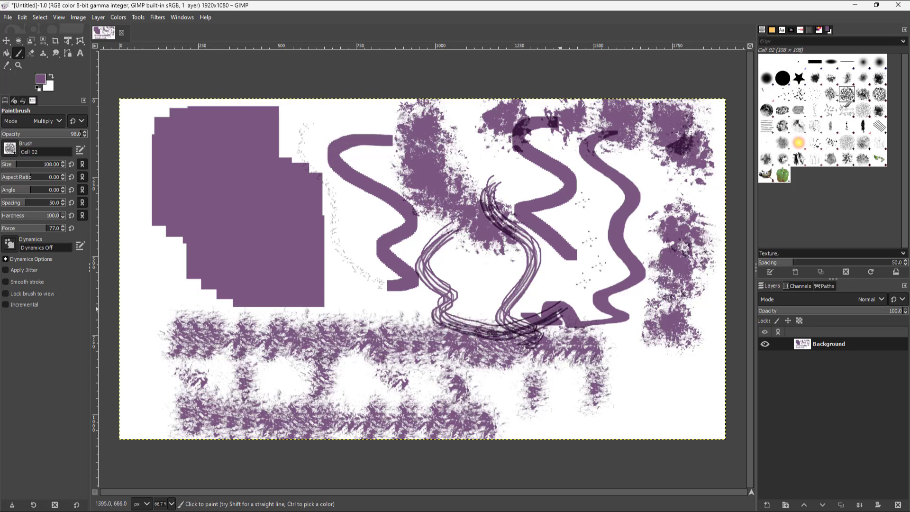
mouse_move(599, 185)
left_mouse_down()
mouse_move(578, 196)
mouse_move(585, 315)
left_mouse_up()
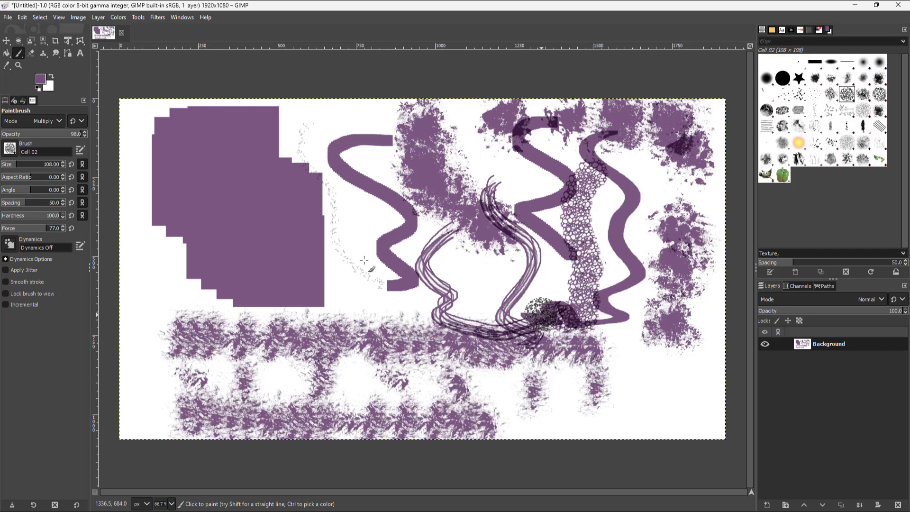
mouse_move(346, 224)
left_mouse_down()
mouse_move(334, 243)
mouse_move(383, 352)
left_mouse_up()
mouse_move(154, 270)
left_mouse_down()
mouse_move(137, 315)
mouse_move(137, 366)
mouse_move(138, 393)
mouse_move(152, 400)
mouse_move(133, 304)
mouse_move(167, 385)
mouse_move(151, 345)
mouse_move(244, 296)
mouse_move(315, 284)
left_mouse_up()
- Paint rough strokes down the right side and across the upper-left middle of the canvas with the Chalk 01 brush
left_click(864, 95)
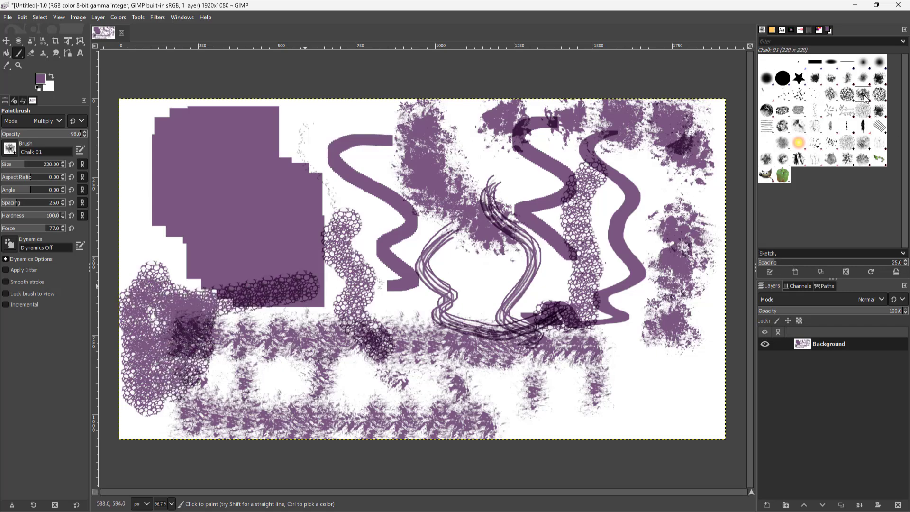
mouse_move(637, 183)
left_mouse_down()
mouse_move(654, 219)
mouse_move(633, 378)
left_mouse_up()
mouse_move(350, 127)
left_mouse_down()
mouse_move(279, 137)
mouse_move(286, 162)
mouse_move(377, 216)
mouse_move(415, 274)
mouse_move(391, 322)
mouse_move(364, 326)
left_mouse_up()
mouse_move(356, 206)
left_mouse_down()
mouse_move(436, 293)
mouse_move(455, 285)
left_mouse_up()
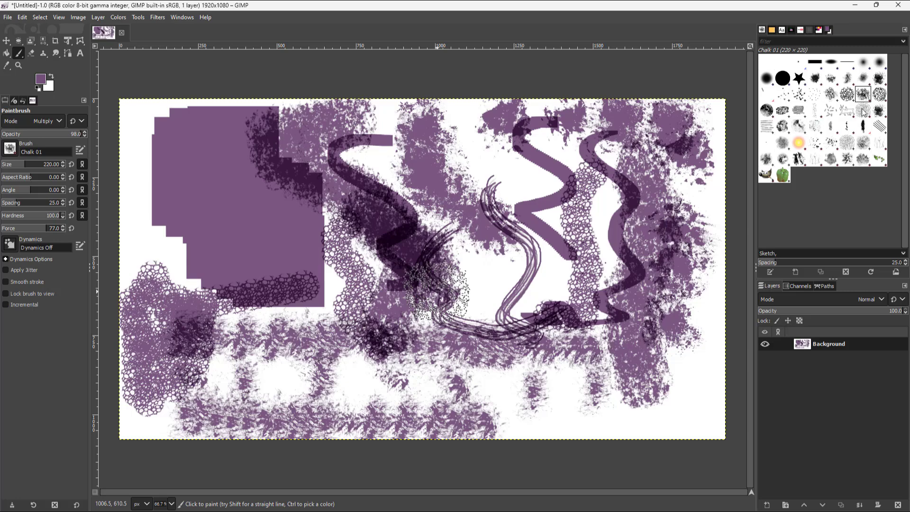
- Paint a long winding stroke over the existing marks down to the canvas's lower edge with the Grunge 01 brush
left_click(881, 99)
left_click(837, 113)
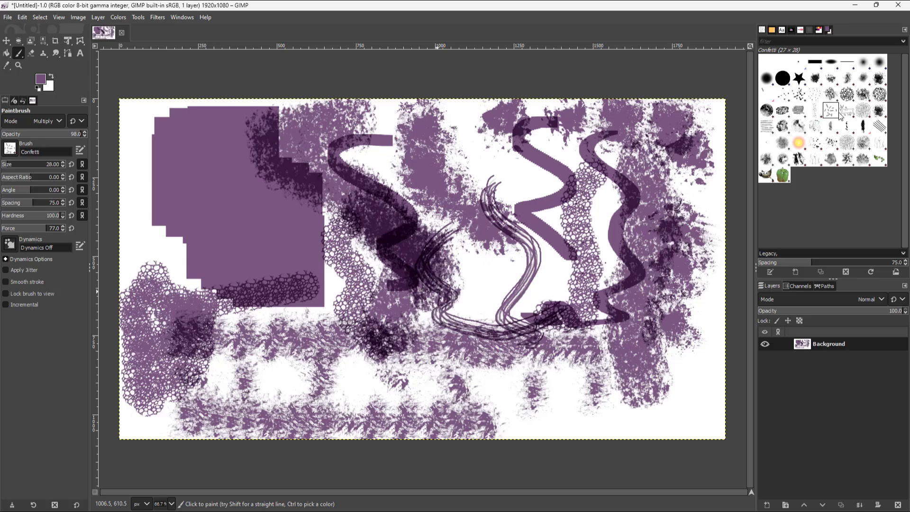
left_click(878, 112)
mouse_move(696, 170)
left_mouse_down()
mouse_move(694, 205)
mouse_move(570, 154)
mouse_move(476, 160)
mouse_move(460, 182)
mouse_move(417, 187)
mouse_move(438, 244)
mouse_move(498, 284)
mouse_move(496, 252)
mouse_move(507, 315)
mouse_move(533, 331)
mouse_move(529, 443)
mouse_move(575, 429)
left_mouse_up()
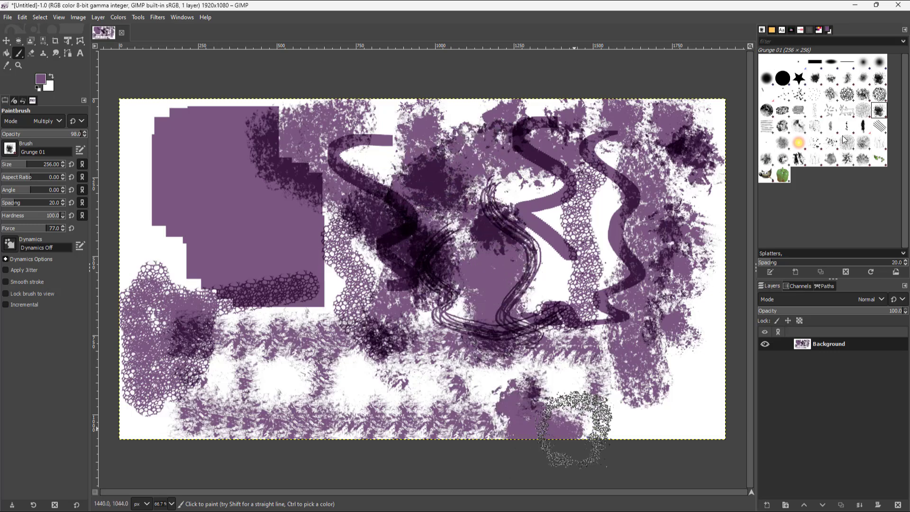
- Examine the tags assigned to the Sponge 02, Stone Work 01 and Pencil 01 brushes and the list of available tags
left_click(864, 142)
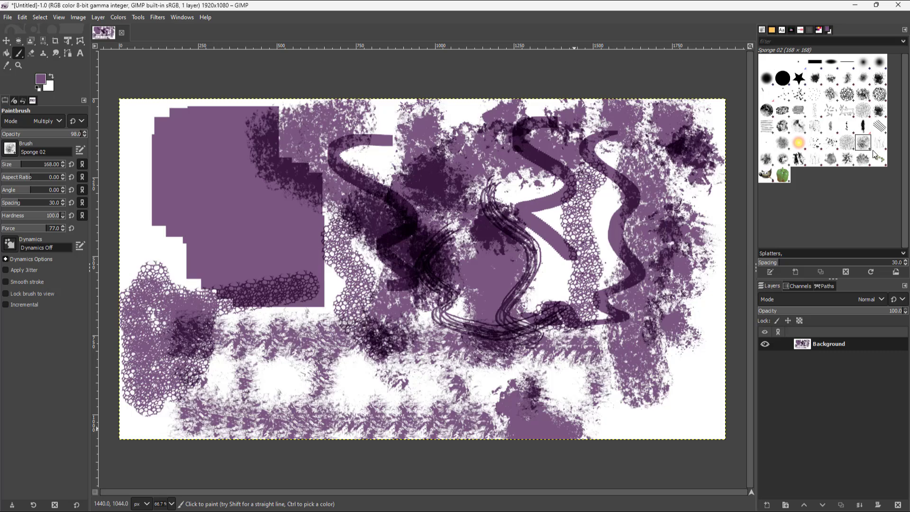
left_click(878, 145)
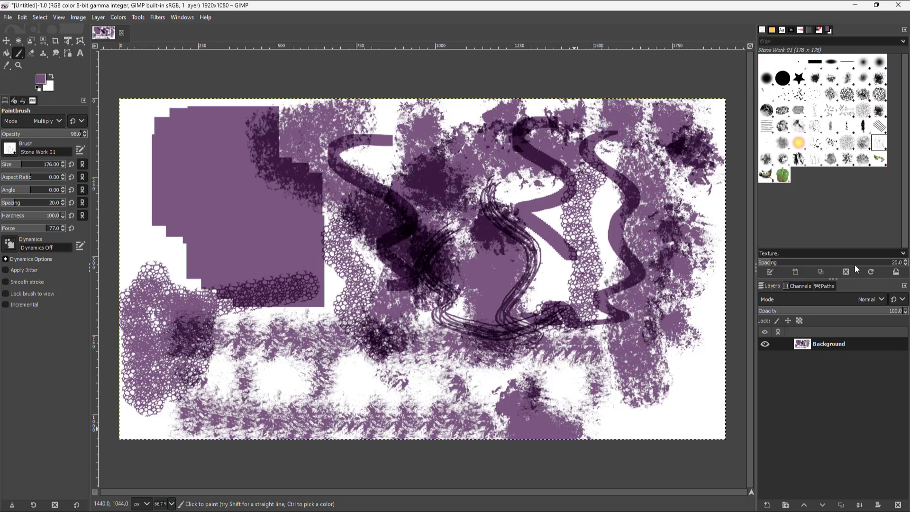
left_click(904, 254)
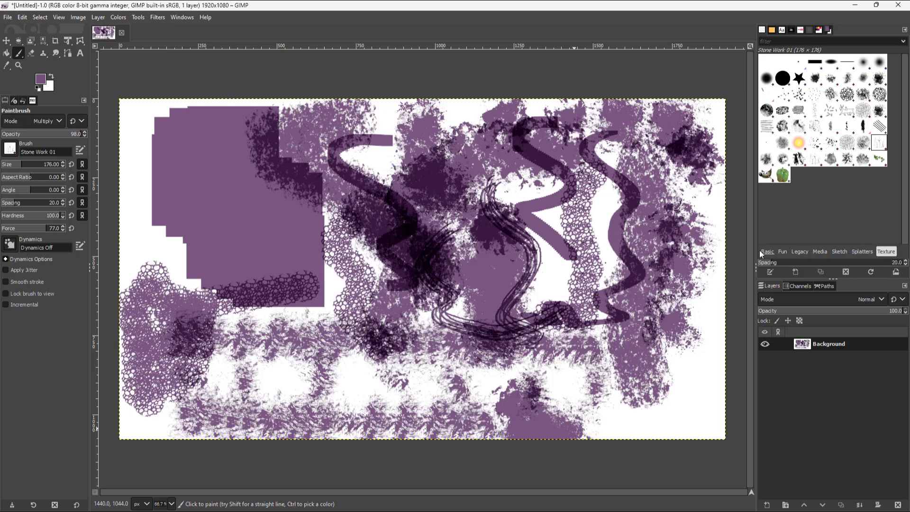
left_click(880, 248)
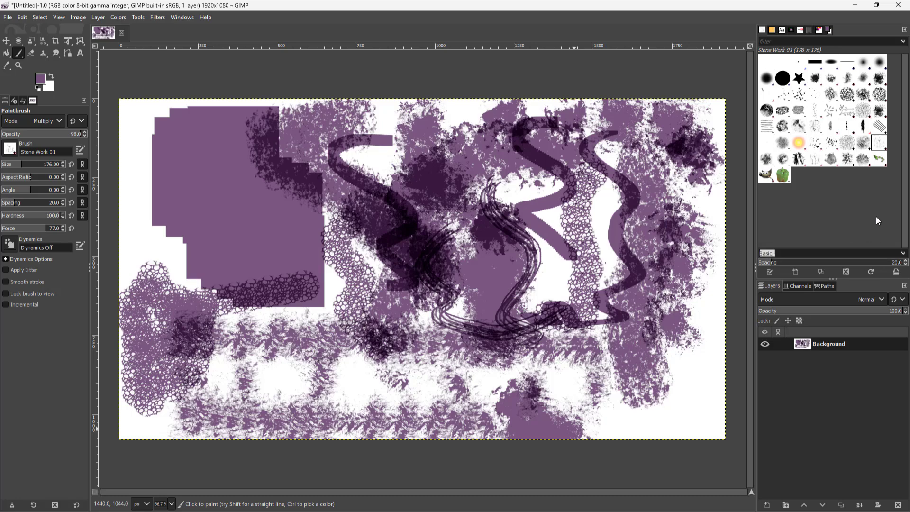
left_click(823, 249)
left_click(903, 255)
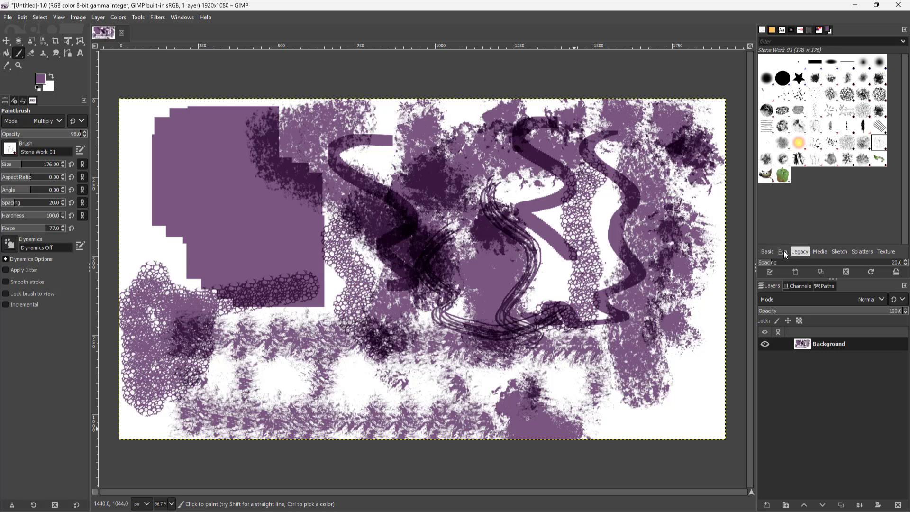
left_click(784, 252)
left_click(832, 129)
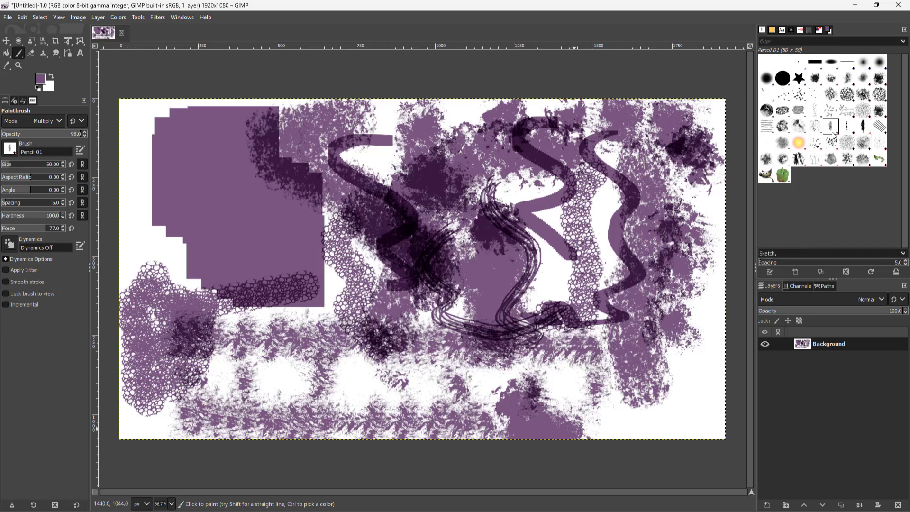
left_click(903, 255)
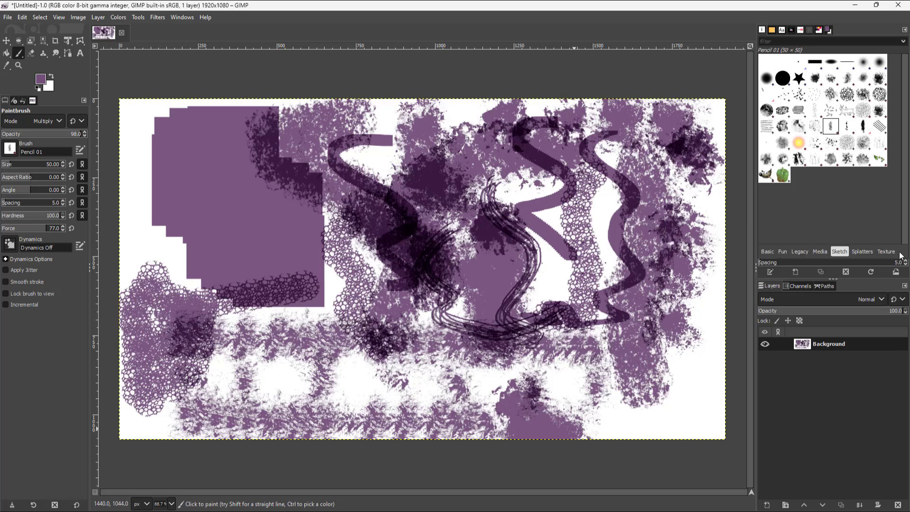
- Filter the brushes by the sketch tag, and replace that filter with the media tag
left_click(781, 42)
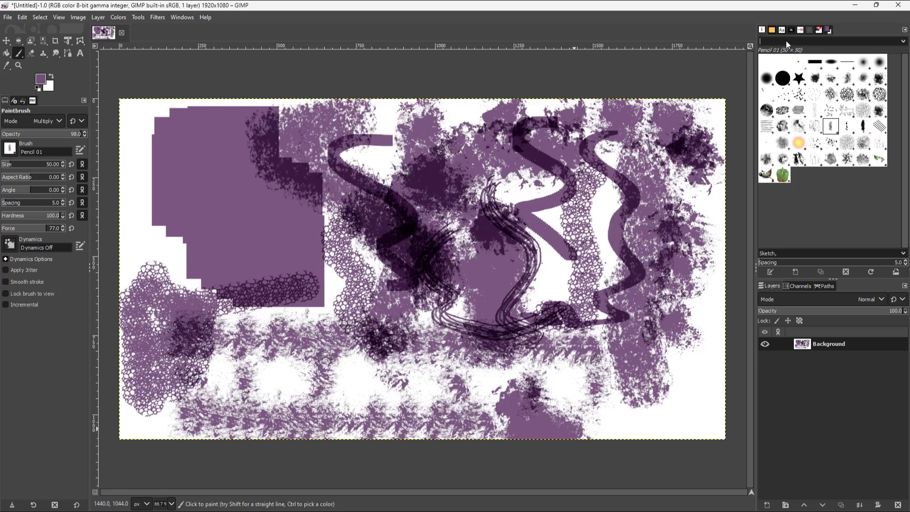
type("sket")
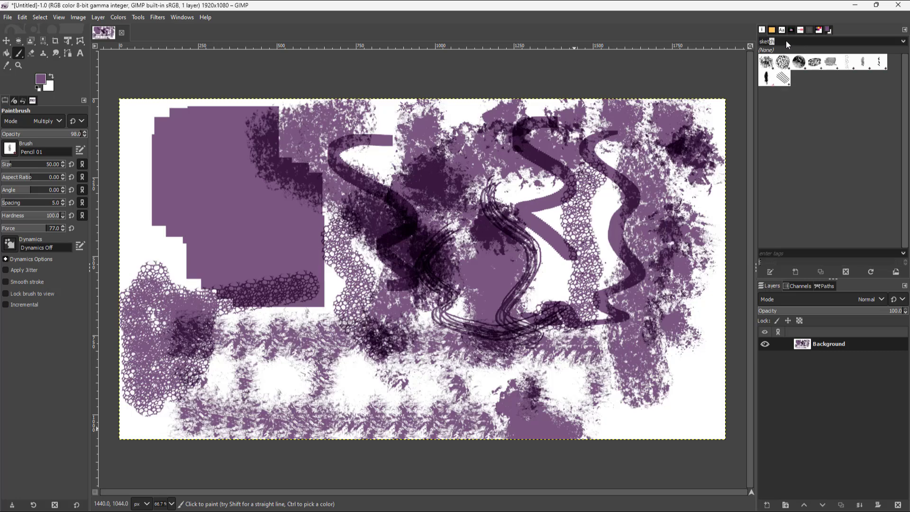
key("BackSpace")
key("BackSpace")
key("BackSpace")
key("BackSpace")
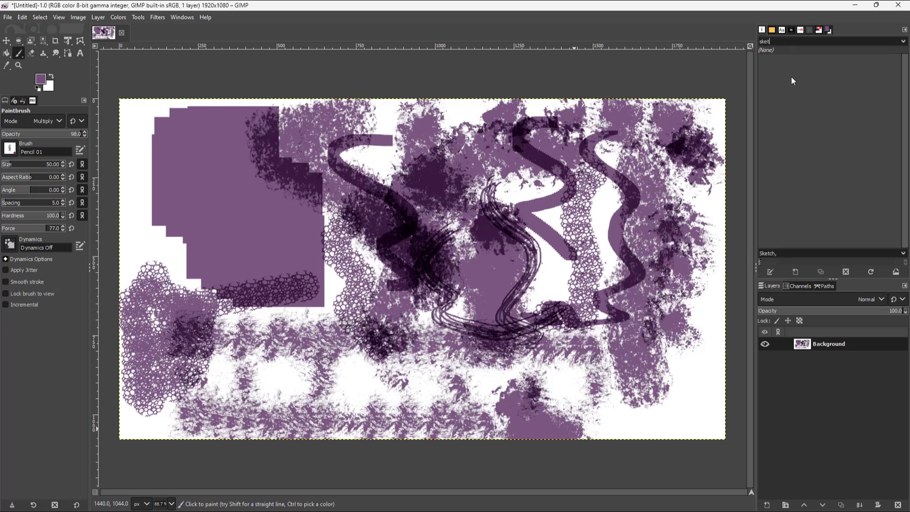
key("BackSpace")
type("media")
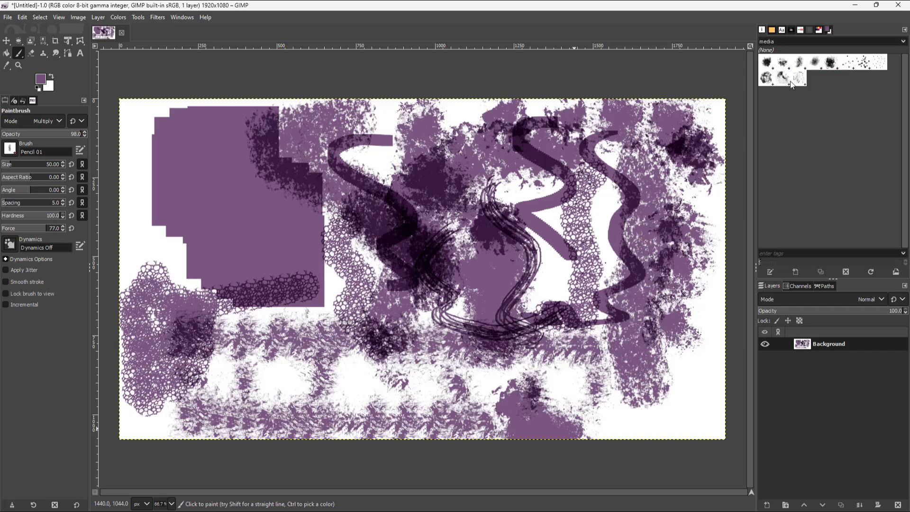
- Paint a curved stroke in the canvas's lower-right corner and light marks right of the canvas centre with the Oils 02 brush
left_click(784, 83)
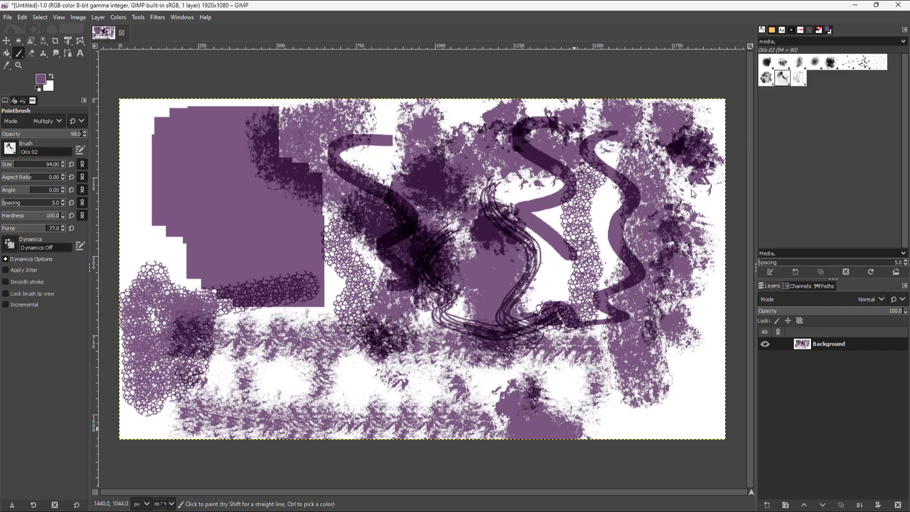
mouse_move(691, 352)
left_mouse_down()
mouse_move(682, 405)
mouse_move(640, 424)
left_mouse_up()
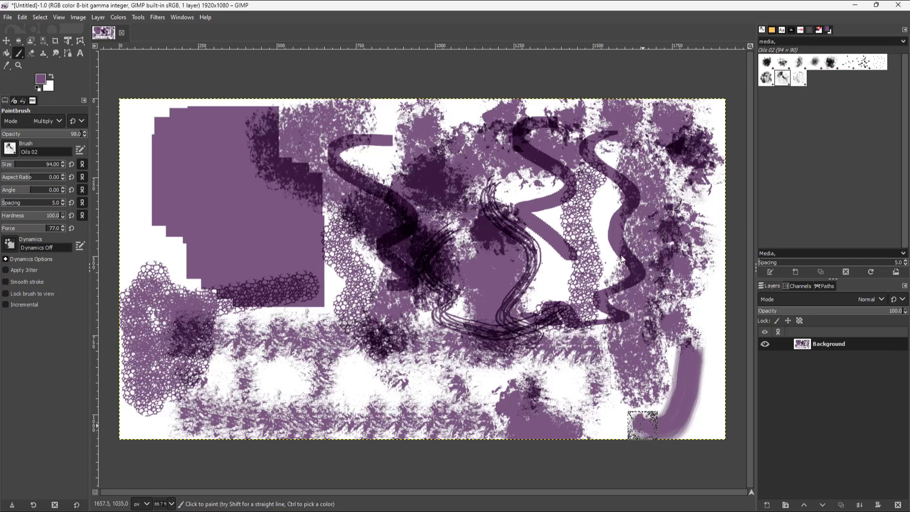
mouse_move(606, 235)
left_mouse_down()
mouse_move(591, 240)
mouse_move(575, 274)
mouse_move(544, 282)
mouse_move(538, 188)
mouse_move(510, 193)
left_mouse_up()
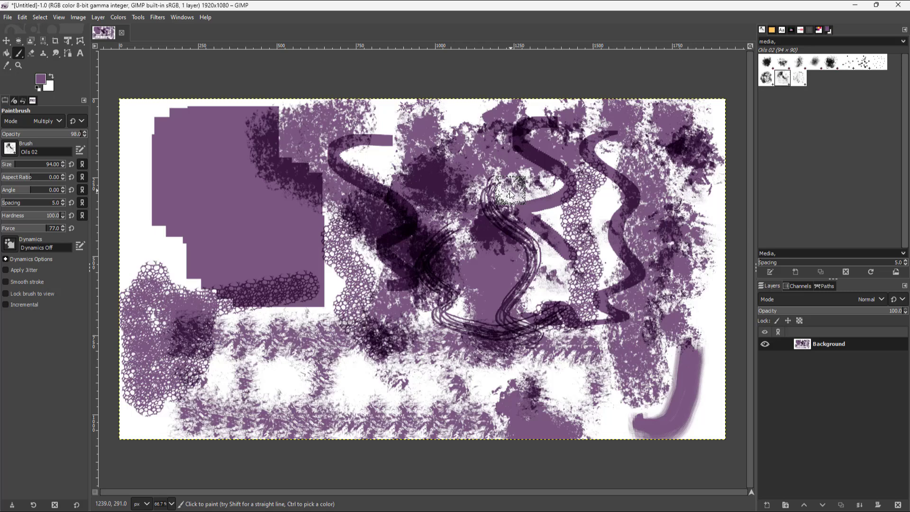
- Paint short, near-vertical bristle lines along the upper part of the canvas's left edge with the Bristles 01 brush
left_click(802, 65)
left_click(852, 67)
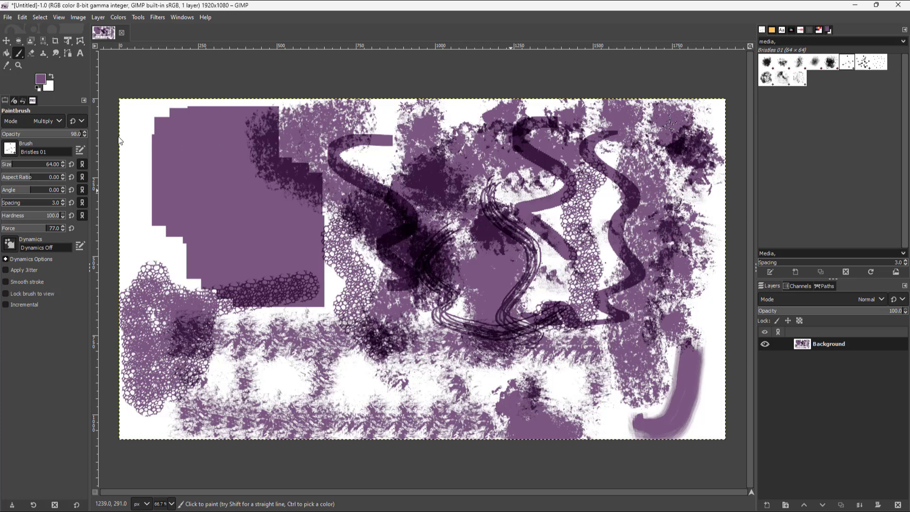
left_click_drag(120, 140, 133, 198)
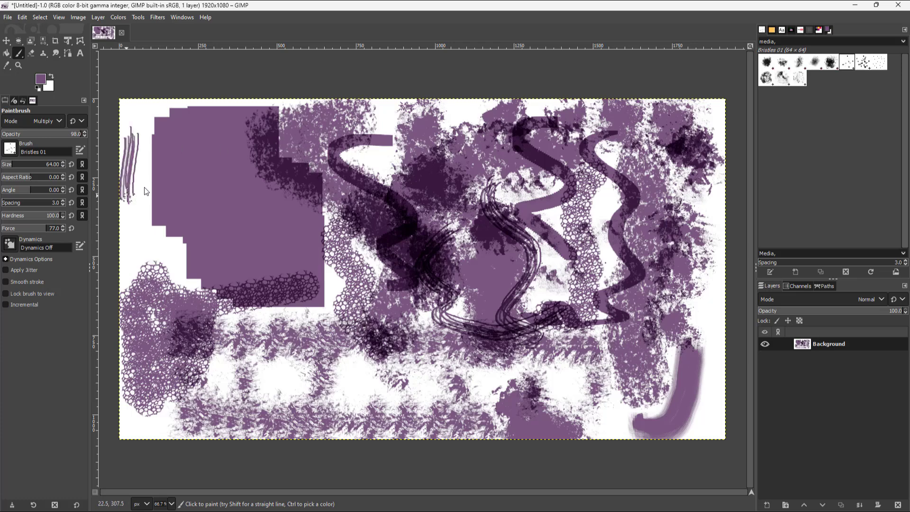